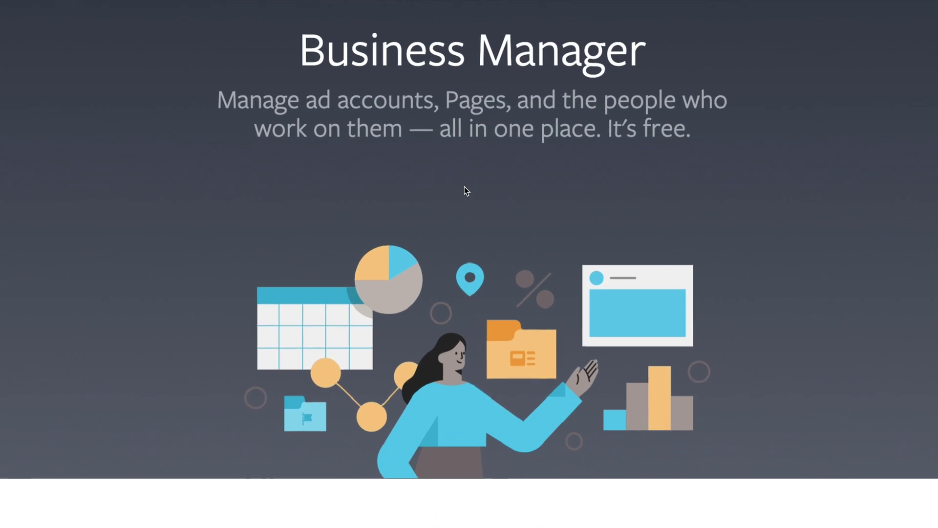
Step: Read through the reasons for choosing Business Manager on its overview page
scroll(464, 186, "down", 3)
scroll(465, 187, "down", 15)
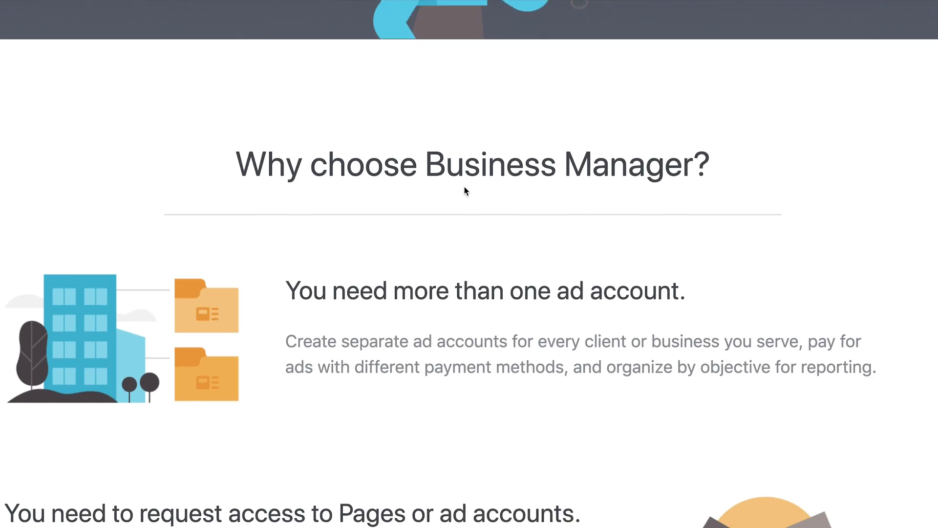
scroll(464, 187, "down", 4)
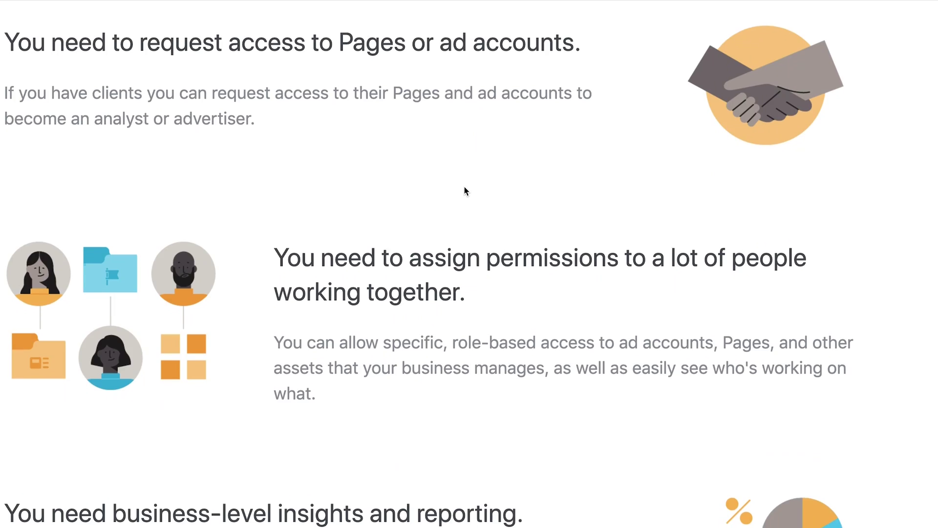
scroll(464, 187, "down", 7)
scroll(464, 191, "down", 3)
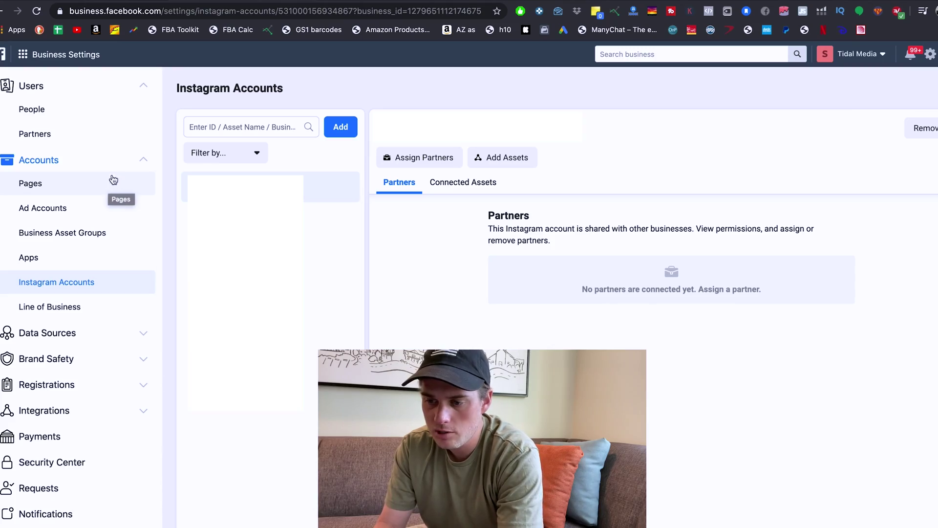
Step: Open Business Settings and review the entries in the Users section
left_click(24, 56)
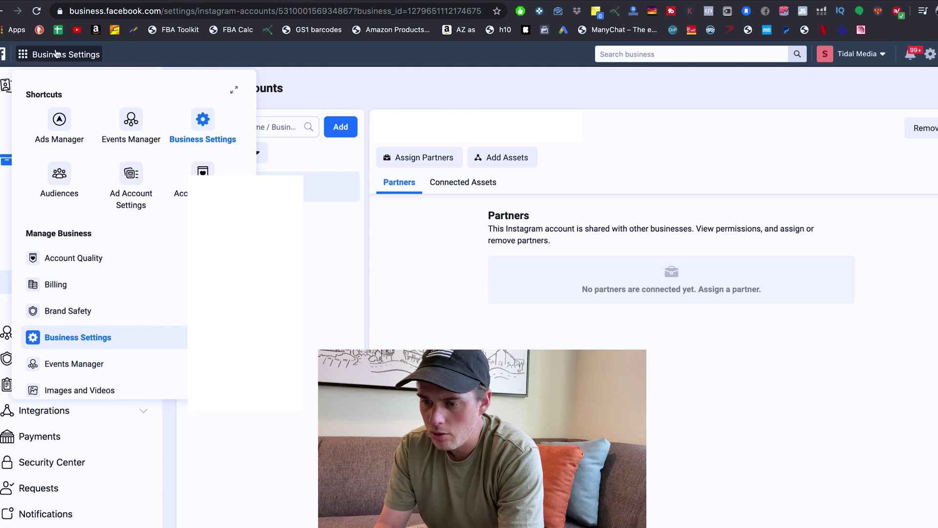
left_click(203, 126)
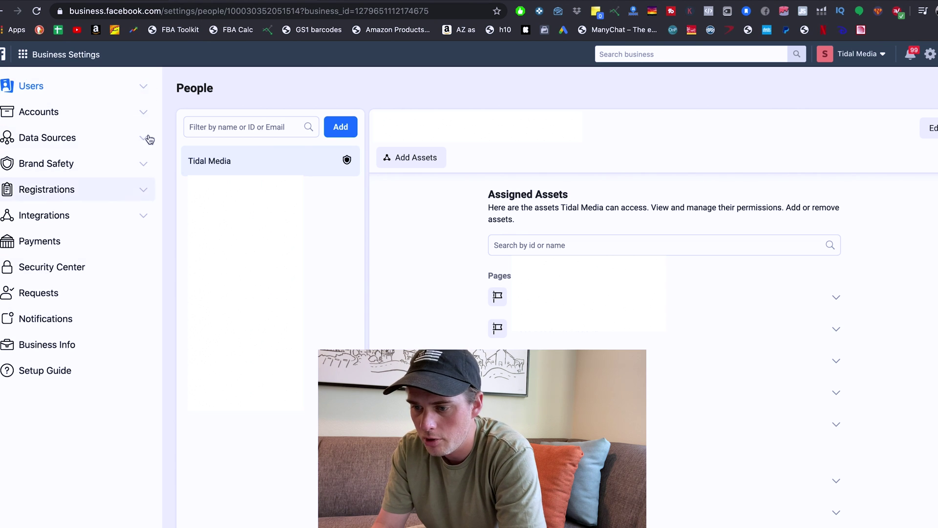
left_click(140, 89)
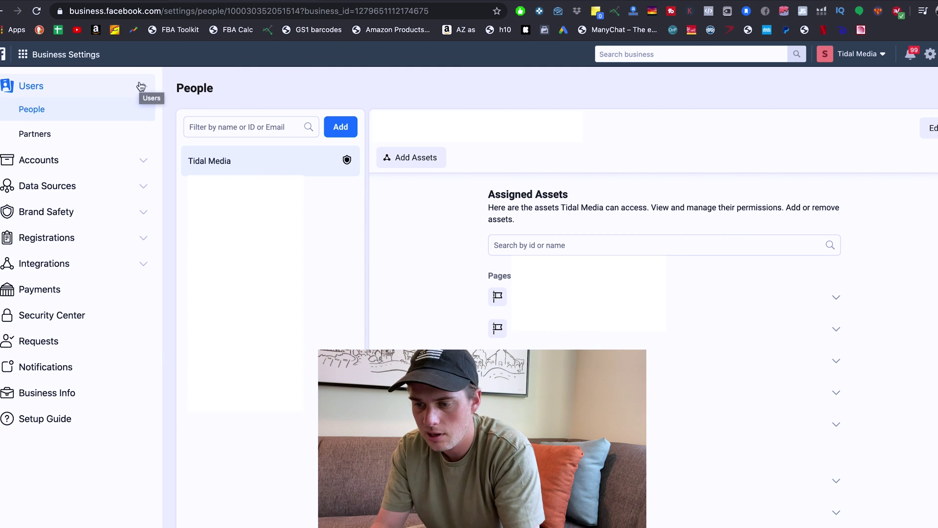
left_click(140, 87)
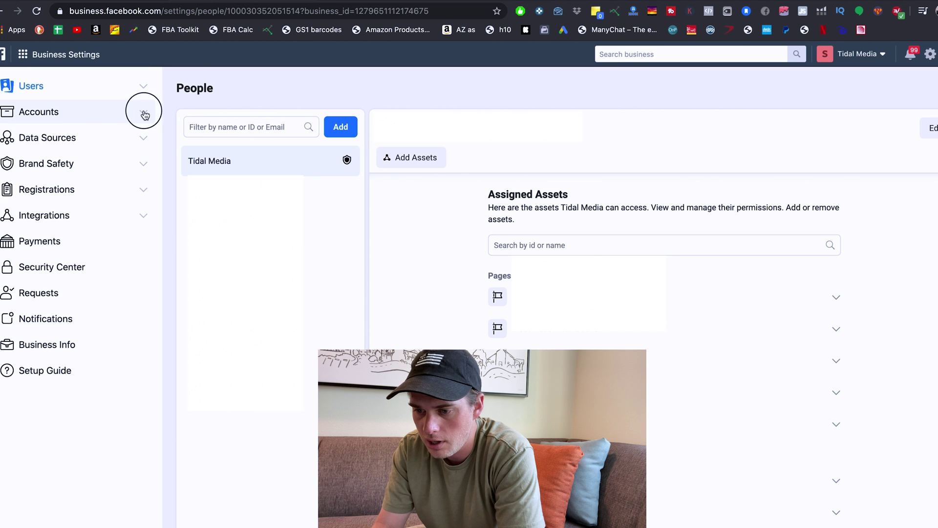
Step: Expand the Accounts and Data Sources sections and open the Requests page
left_click(145, 115)
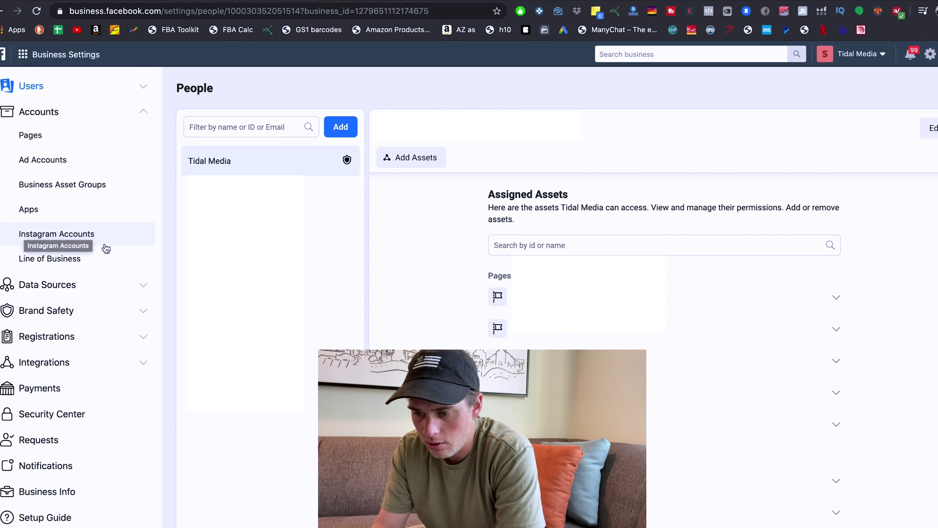
left_click(143, 287)
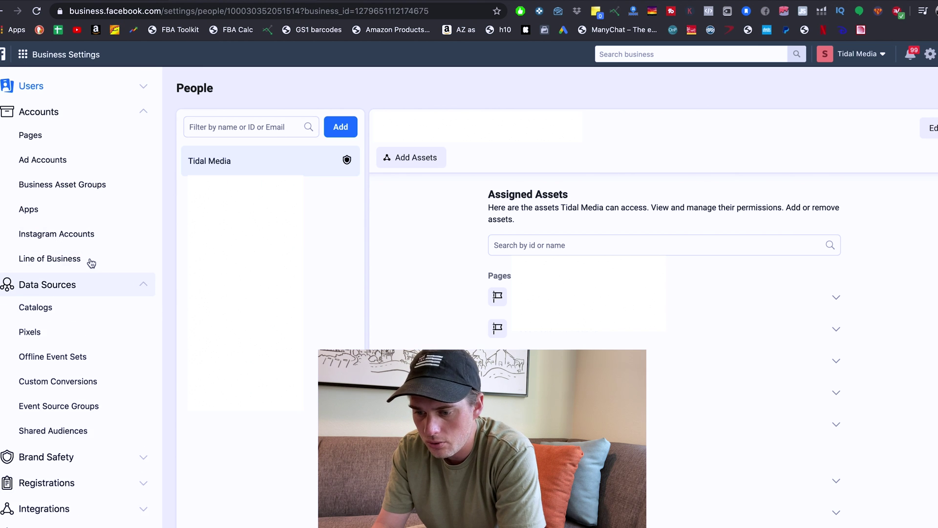
scroll(91, 262, "down", 3)
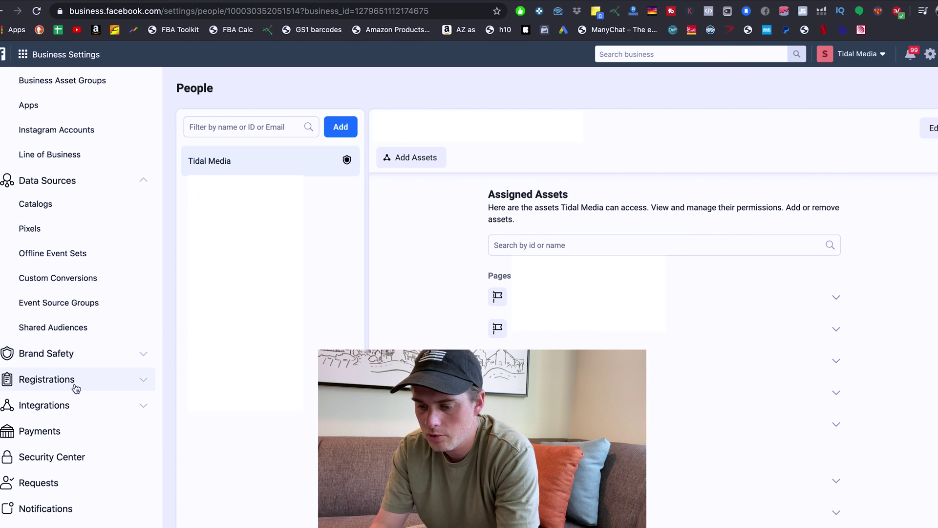
scroll(68, 420, "up", 1)
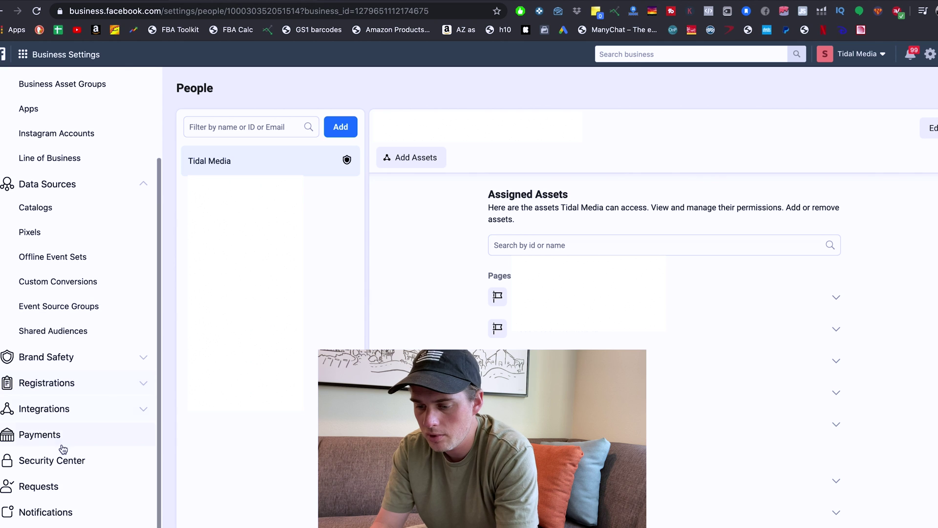
left_click(32, 492)
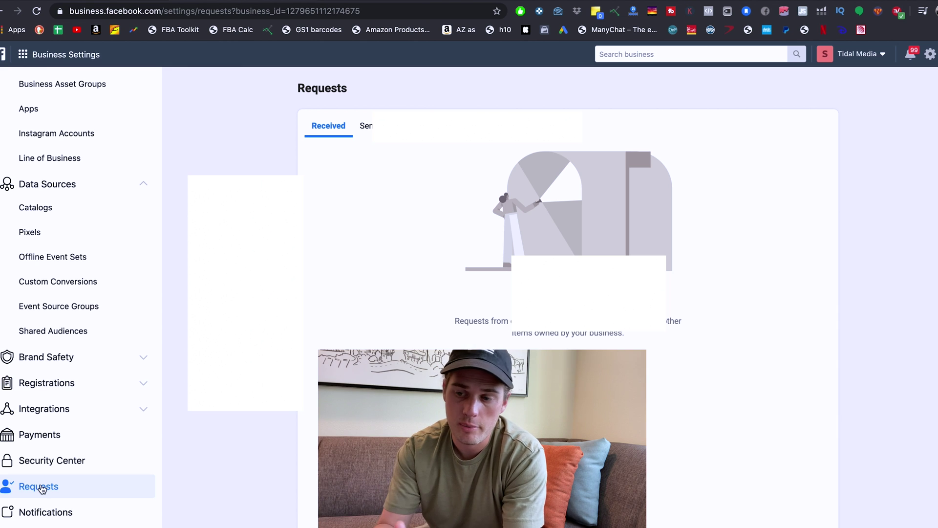
Step: Collapse the Data Sources section and start adding an account under Instagram Accounts
scroll(41, 231, "up", 4)
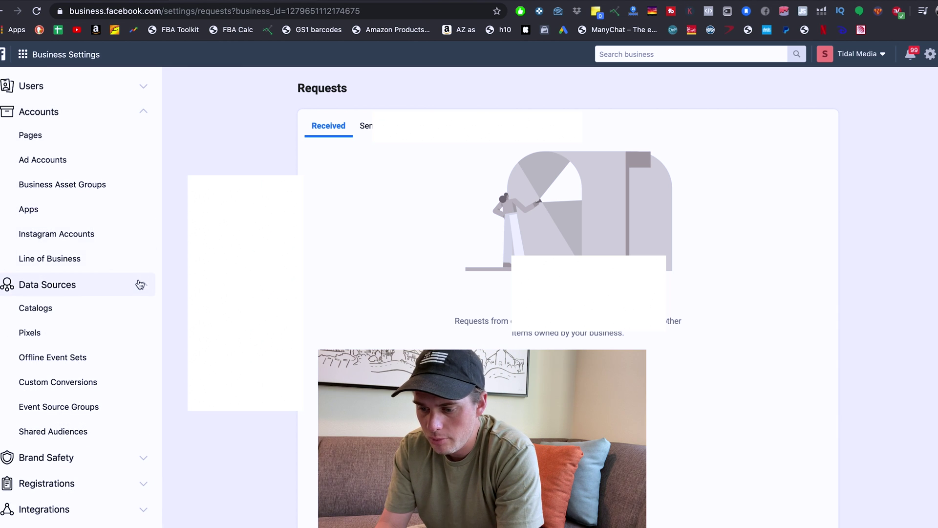
left_click(142, 287)
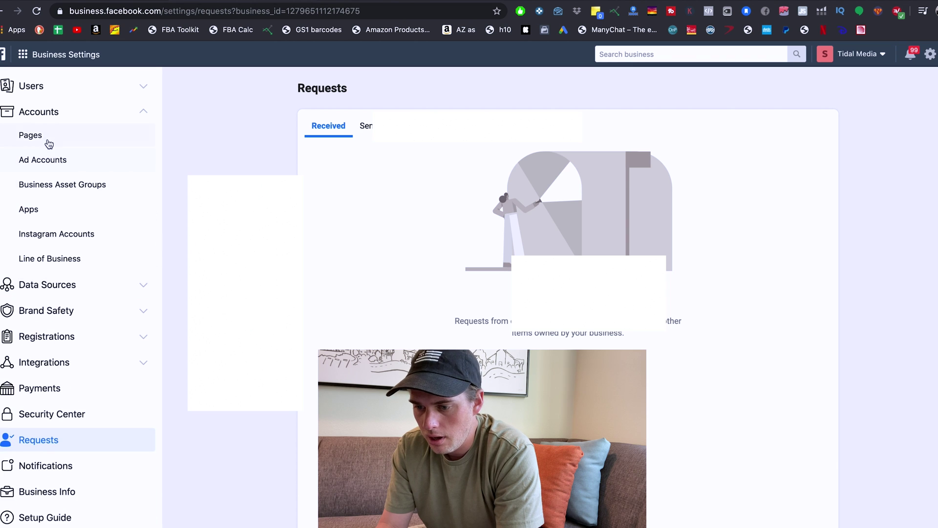
left_click(49, 236)
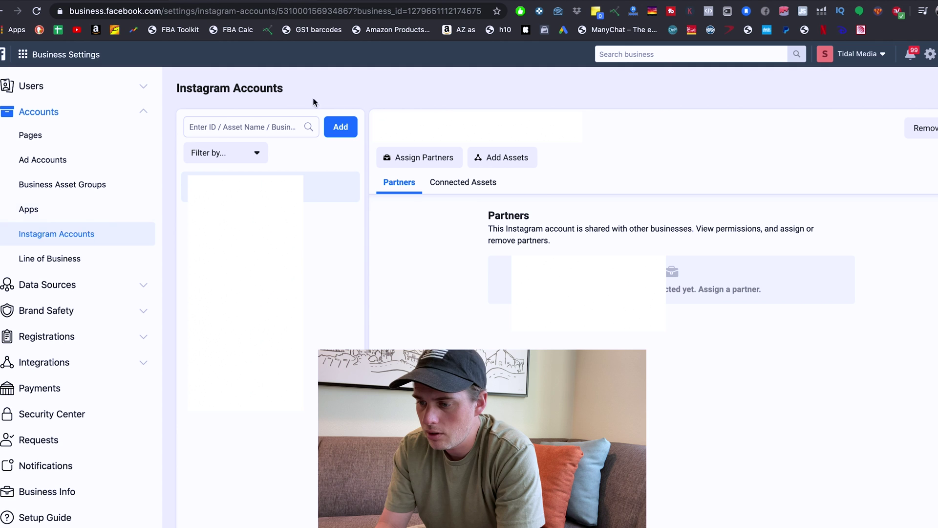
left_click(341, 127)
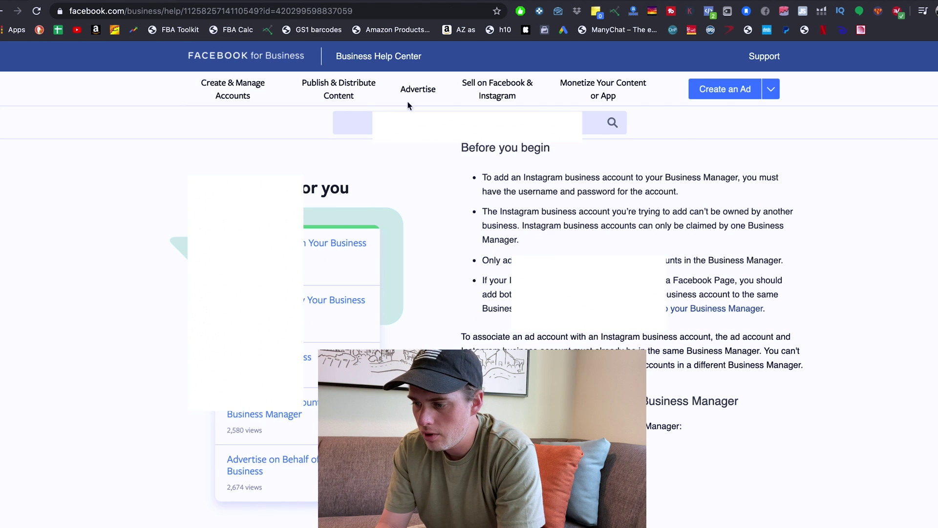
Step: Check the help article's requirements for adding an Instagram business account, and start connecting the Instagram account
left_click_drag(523, 177, 649, 178)
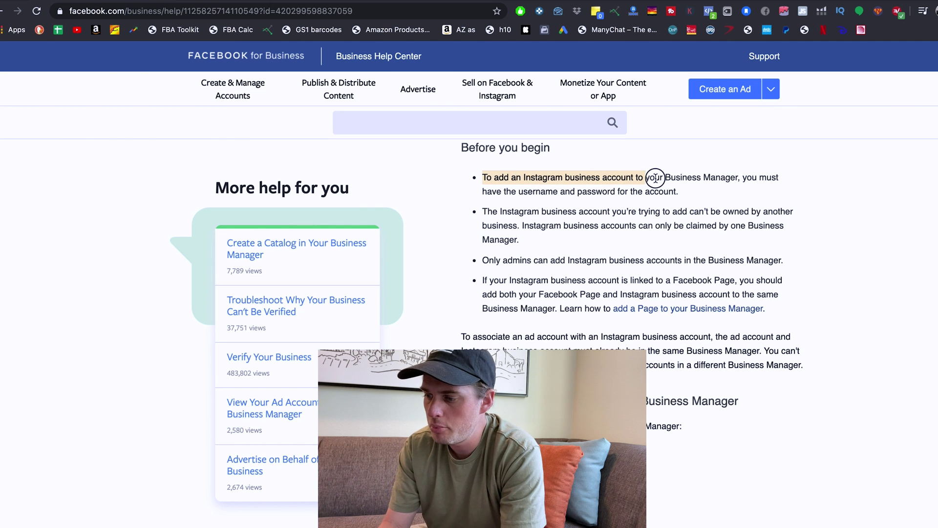
left_click_drag(722, 184, 717, 187)
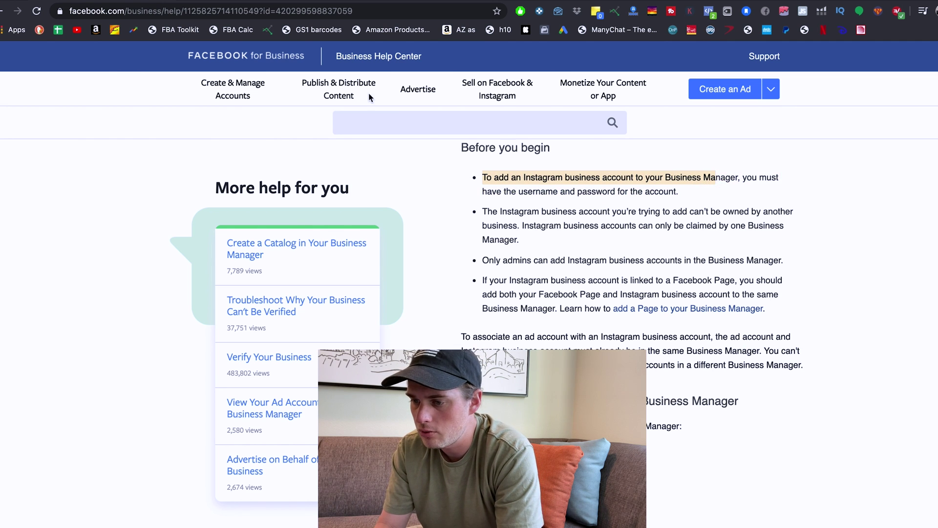
left_click(271, 0)
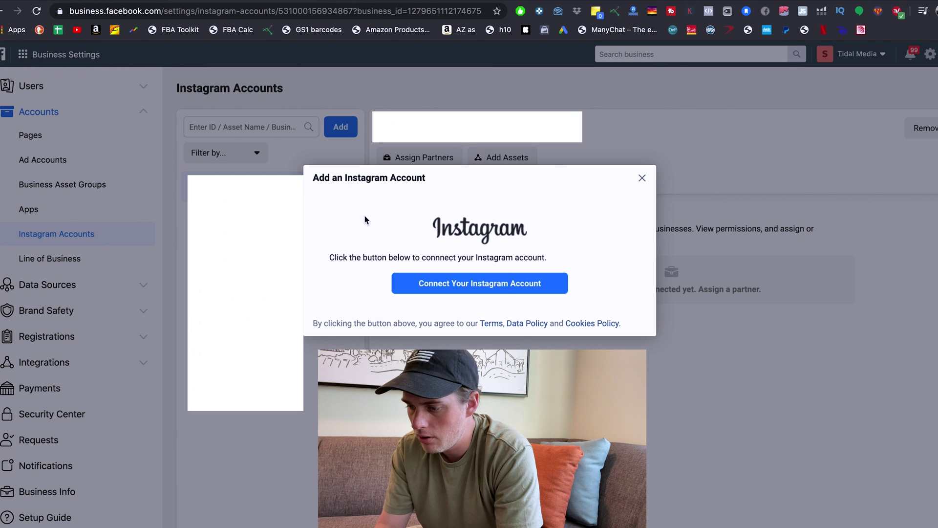
left_click(485, 283)
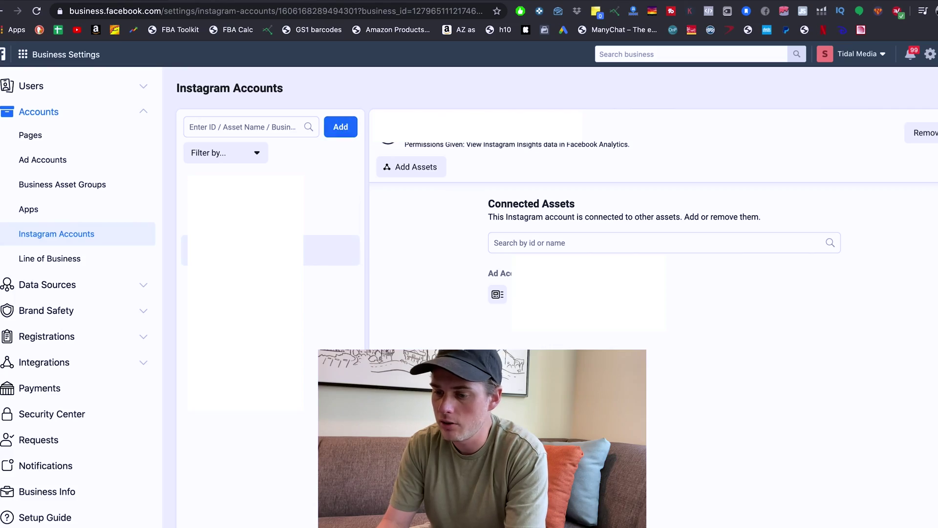
Step: Review the options for adding a Page and the dialog for adding an Instagram account, leaving both without adding anything
left_click(57, 142)
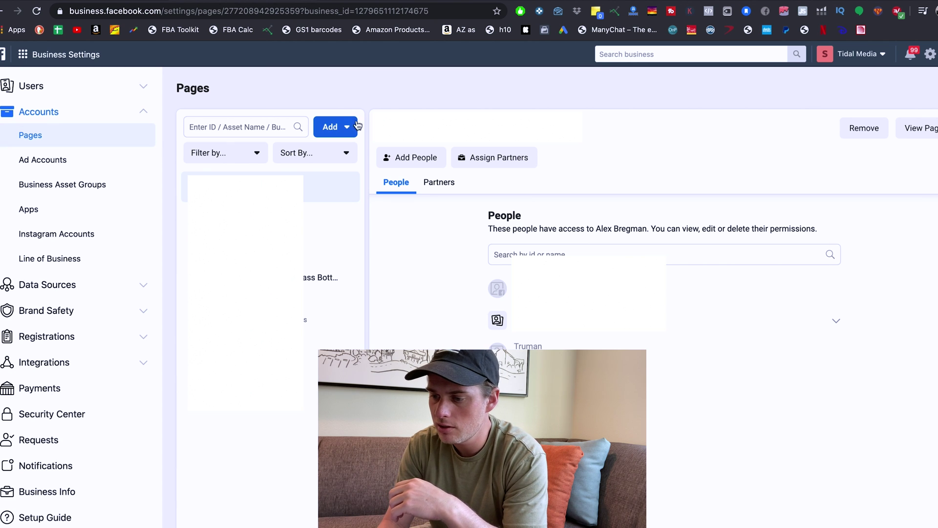
left_click(344, 129)
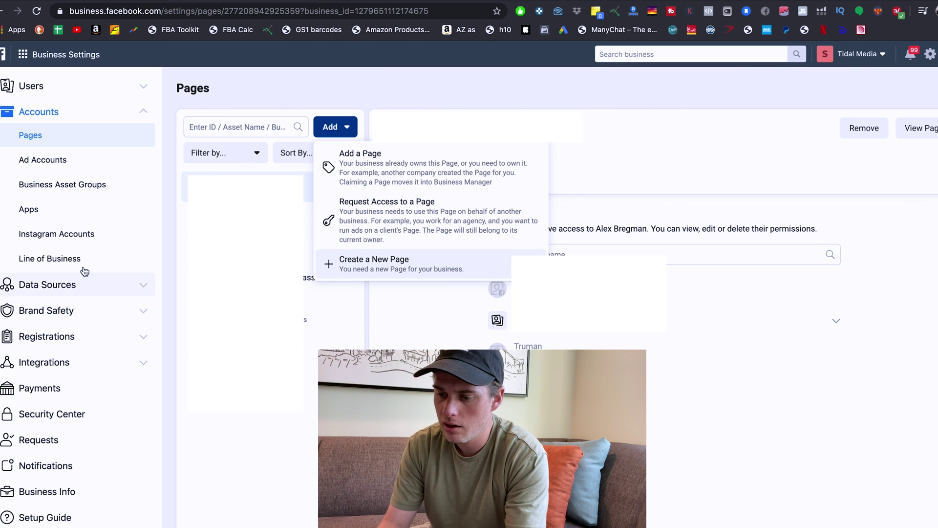
left_click(73, 240)
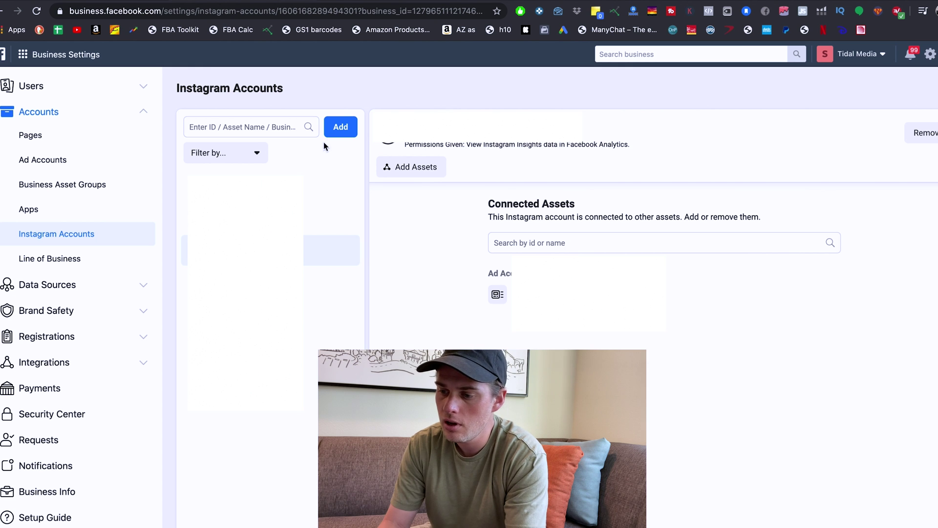
left_click(340, 126)
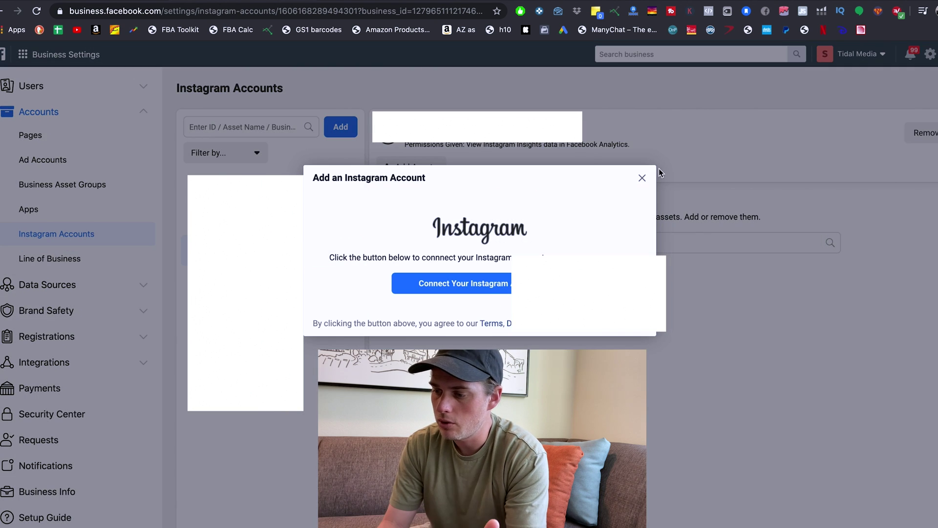
left_click(642, 178)
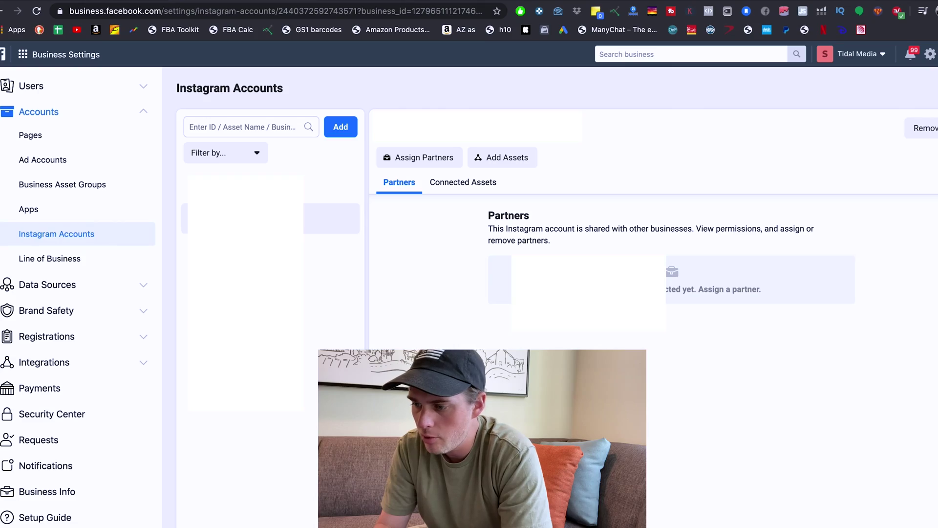
Step: Examine the partner sharing dialog for the selected Instagram account and its Partner Business ID field
left_click(409, 161)
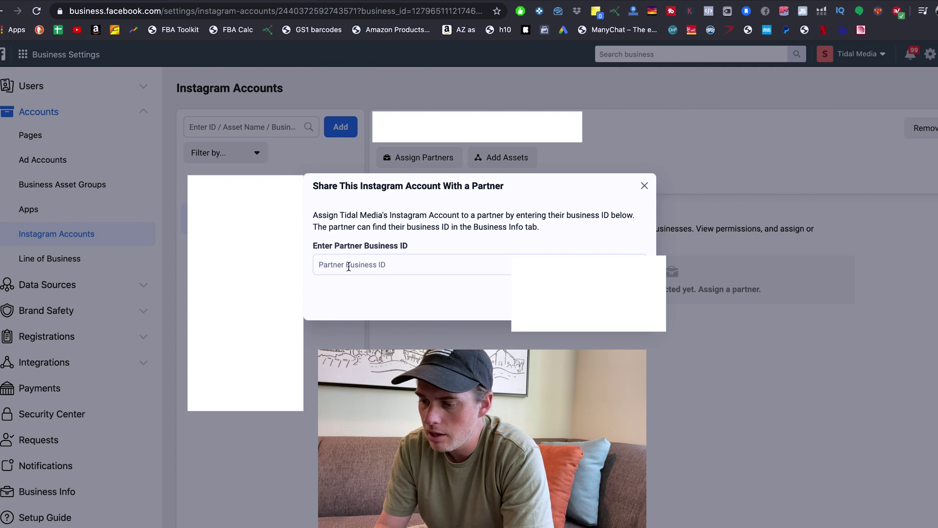
left_click(345, 265)
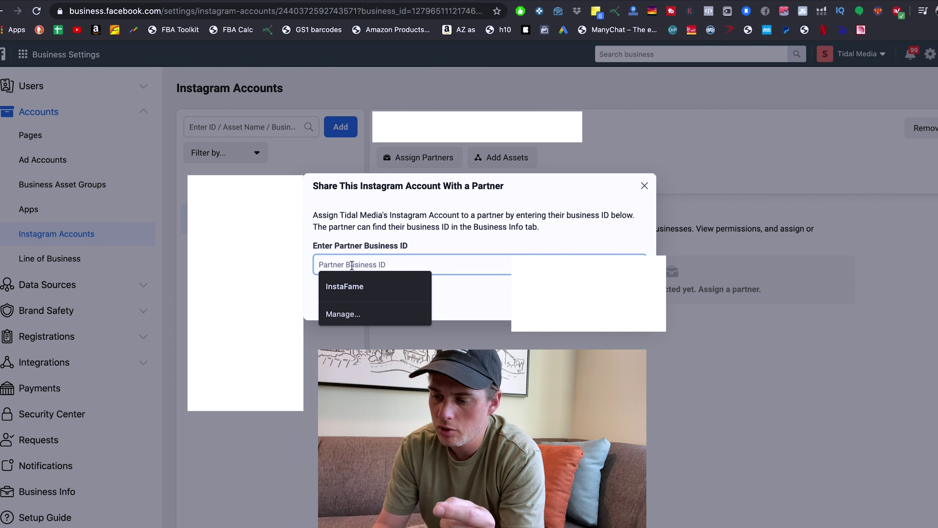
left_click(430, 245)
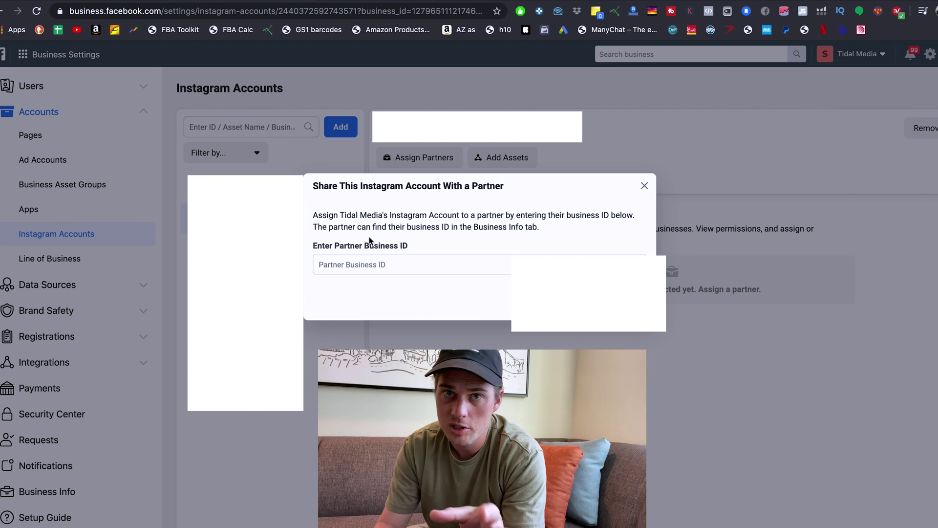
left_click(381, 264)
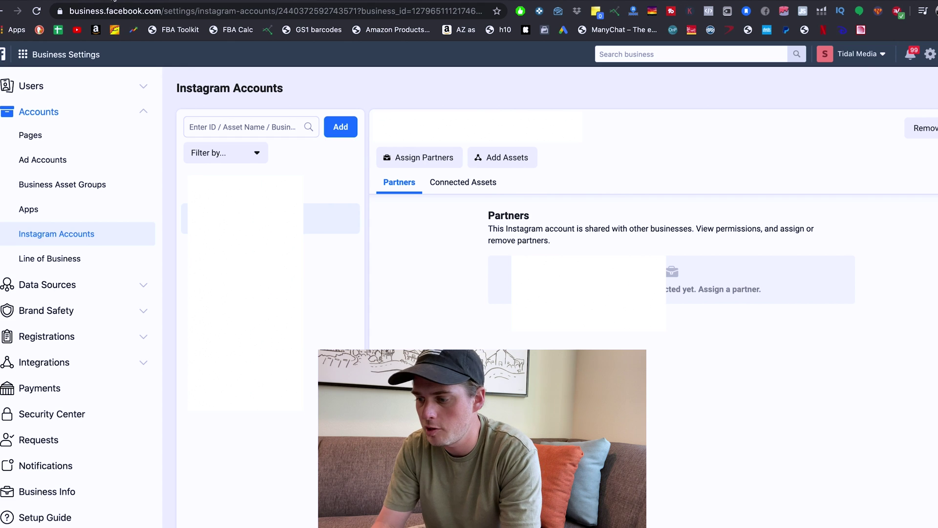
Step: Read the help article's note on adding a linked Facebook Page and Instagram account to the same Business Manager
key("ctrl+Tab")
left_click_drag(510, 280, 775, 296)
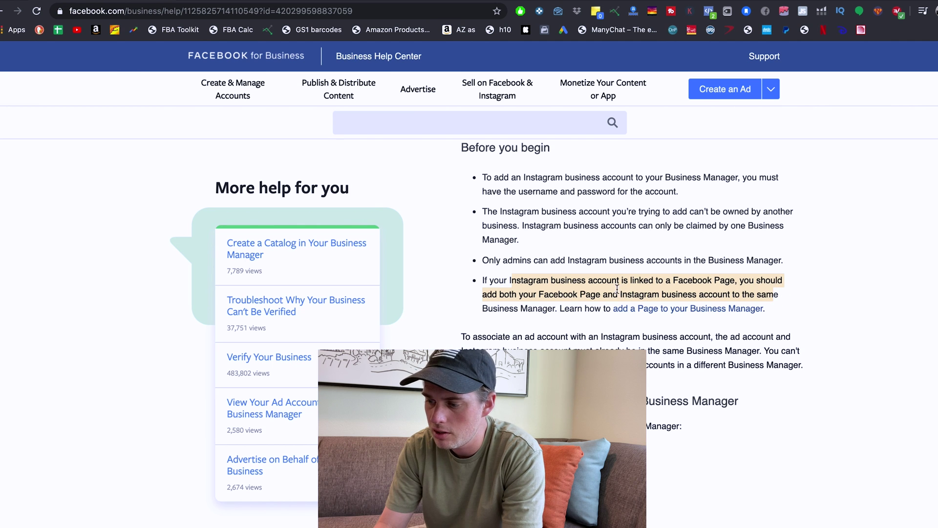
left_click(593, 290)
scroll(593, 289, "up", 2)
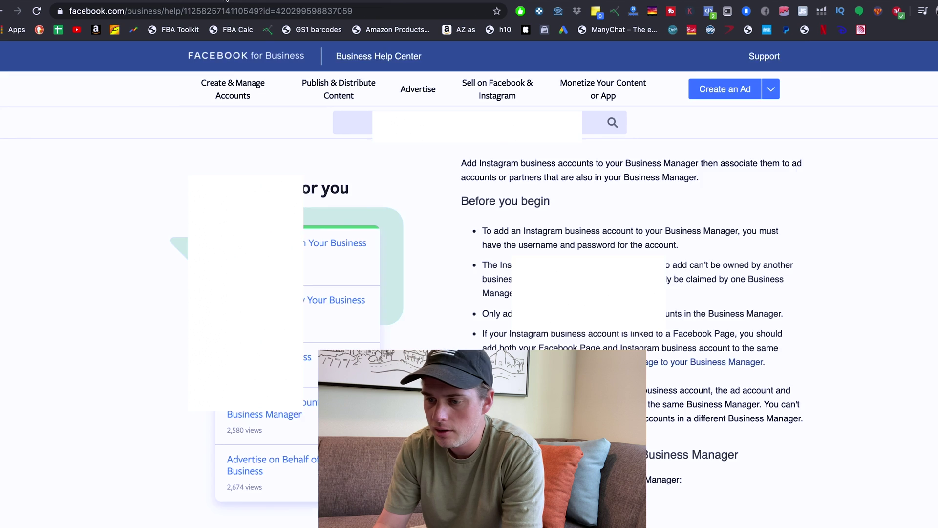
Step: Review the dialog for requesting access to a Facebook Page, leave it without sending a request, and check the received requests
left_click(226, 1)
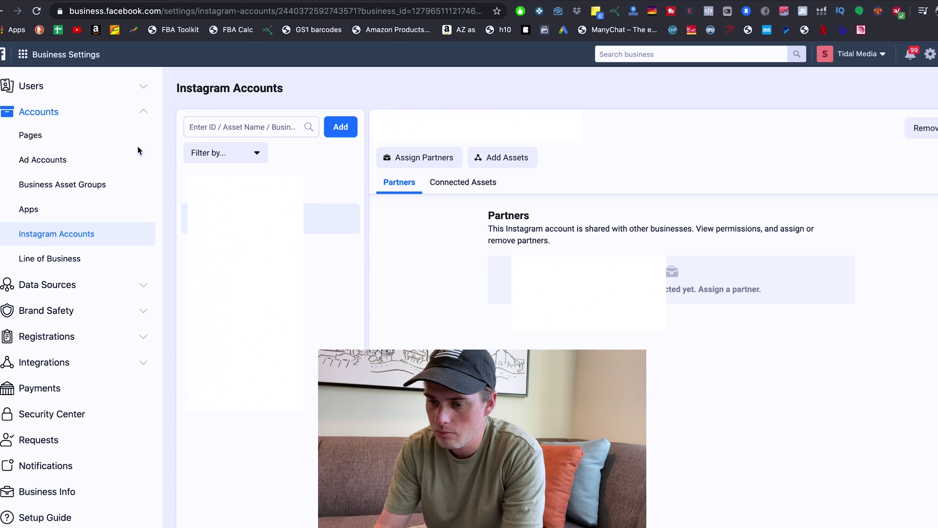
left_click(42, 138)
left_click(324, 132)
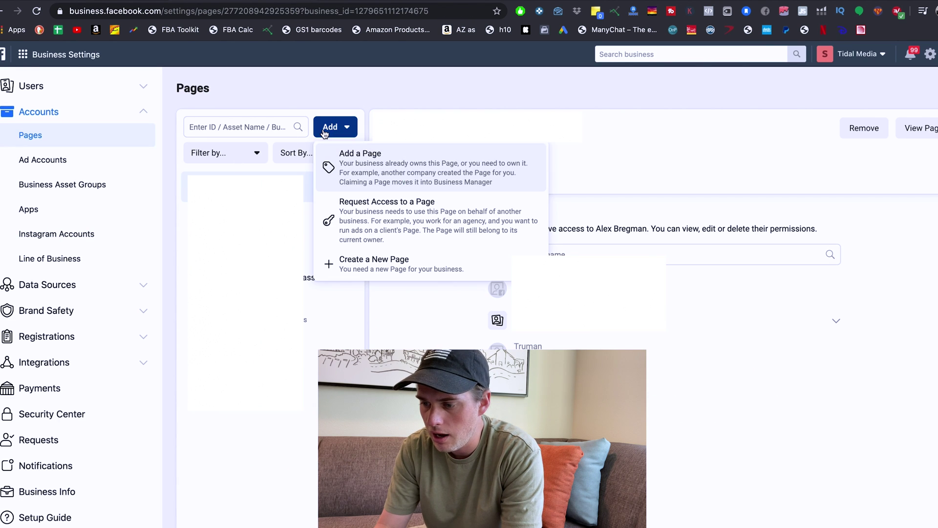
left_click(422, 228)
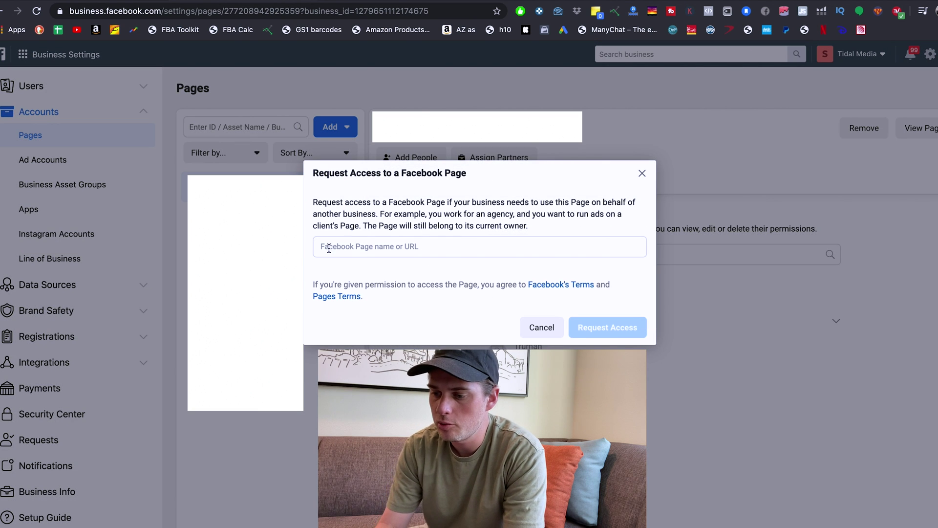
left_click(356, 248)
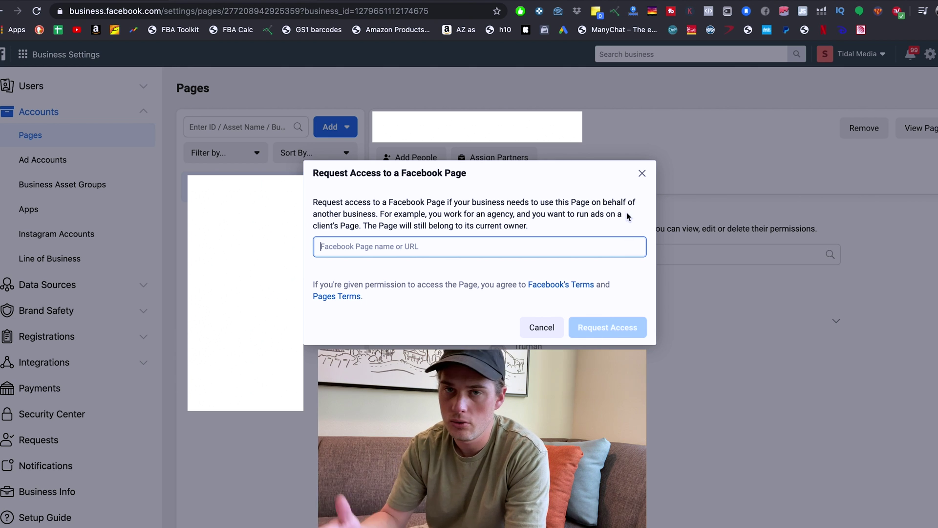
left_click(642, 173)
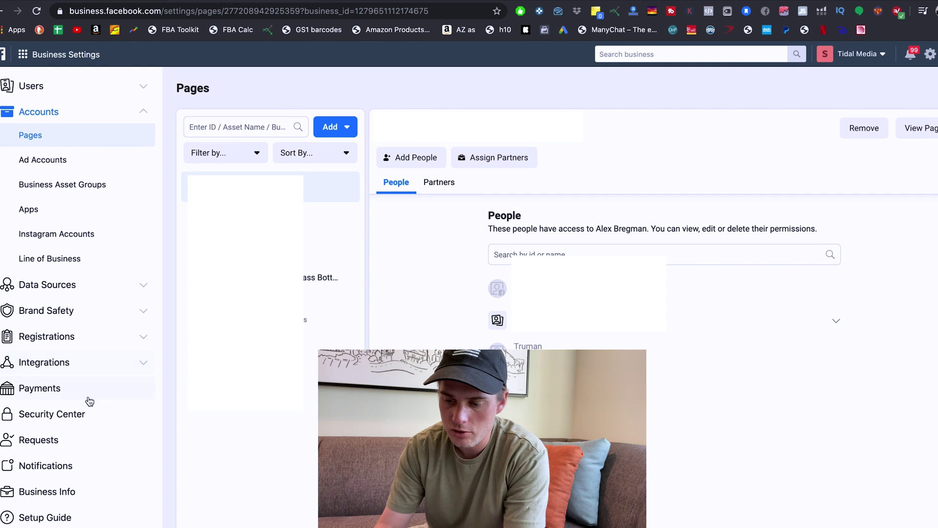
left_click(38, 442)
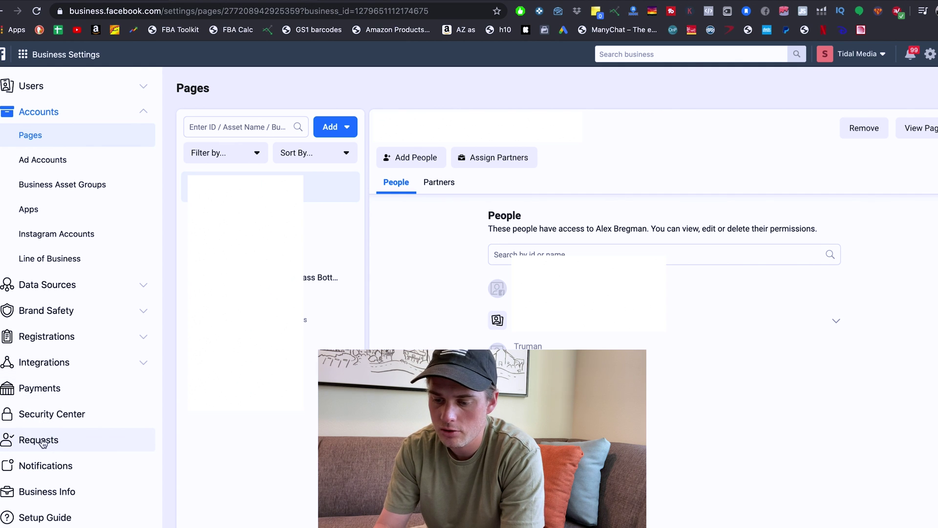
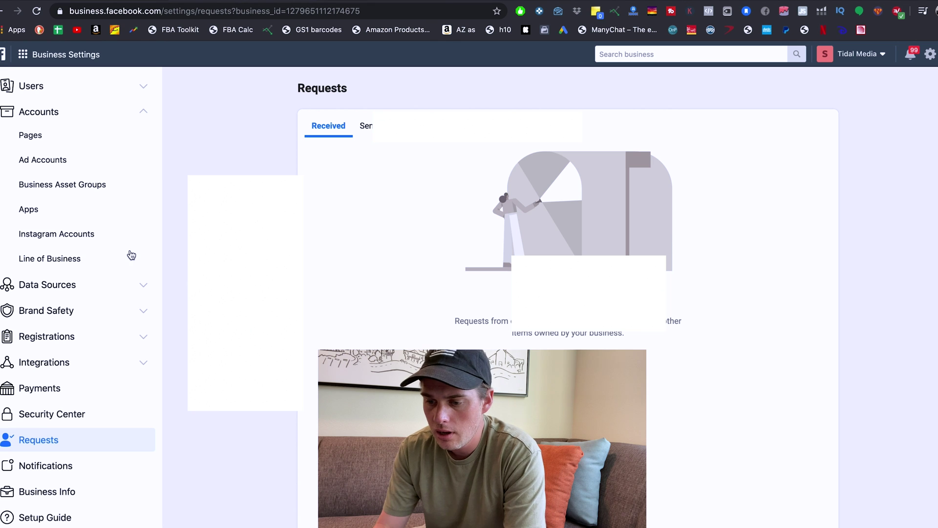
Step: Examine another Instagram account's connected assets and its option to add assets, and check who has access to an active ad account
left_click(53, 235)
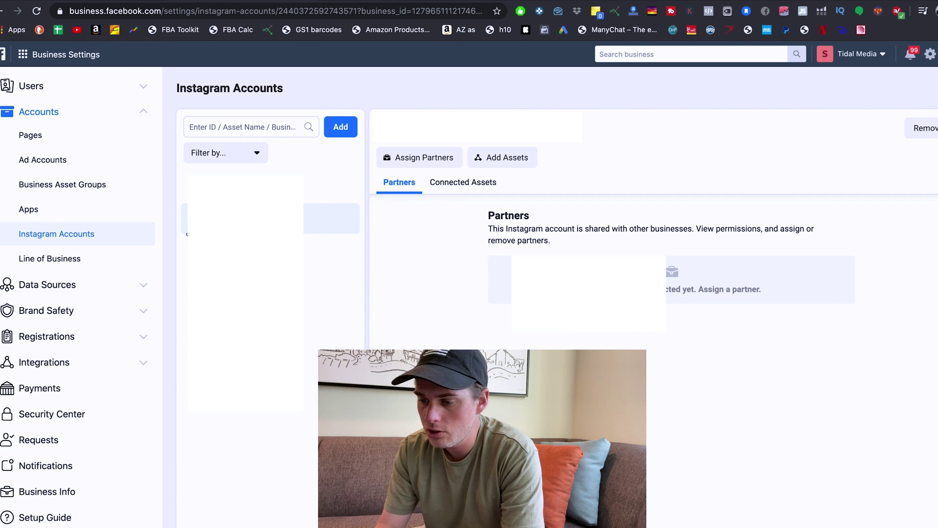
left_click(332, 251)
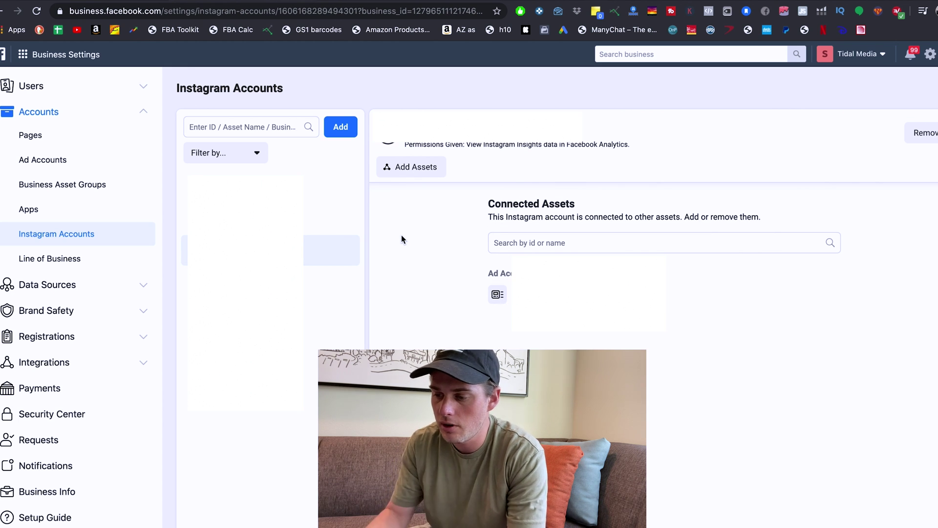
left_click(403, 169)
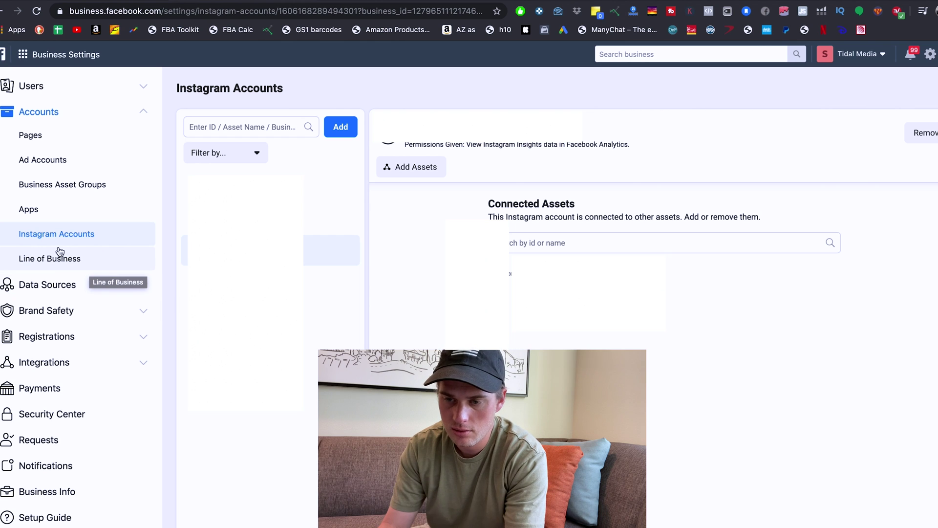
left_click(49, 161)
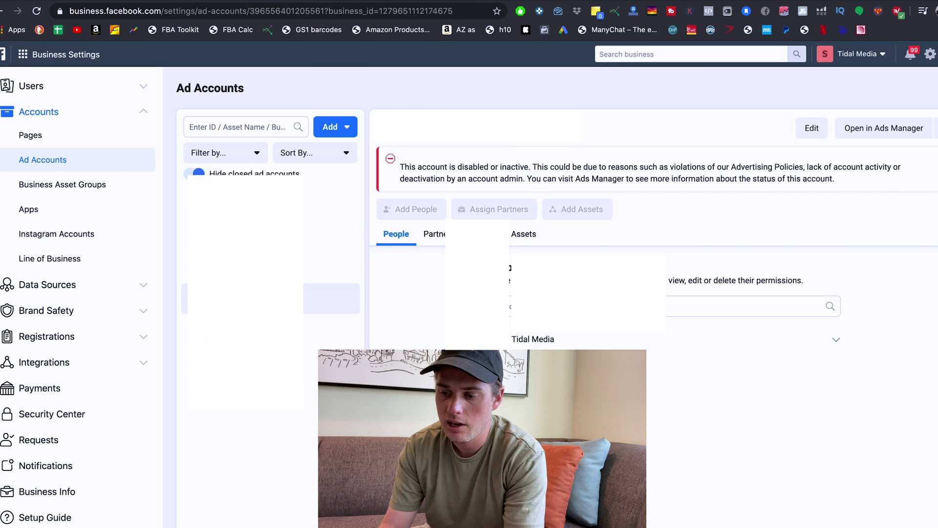
left_click(244, 298)
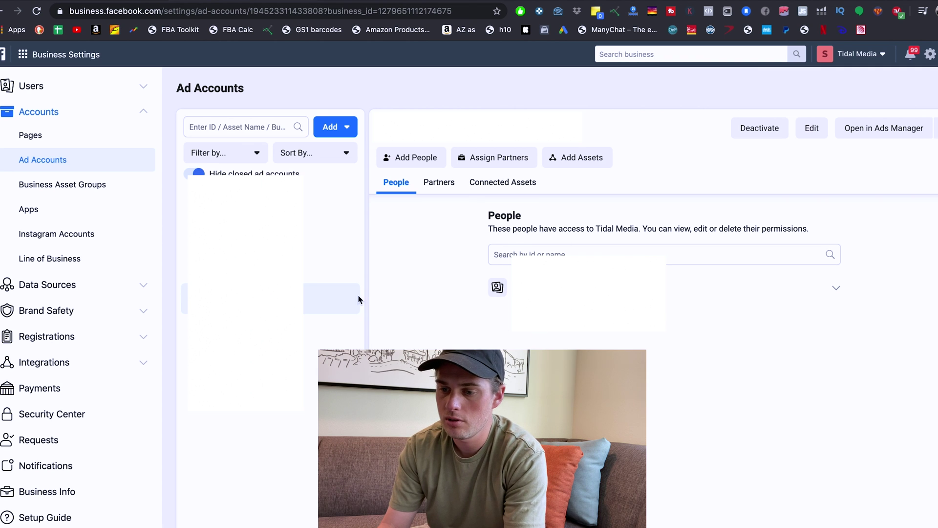
Step: Show the people in the Business Manager and start adding a new person
left_click(135, 90)
left_click(44, 112)
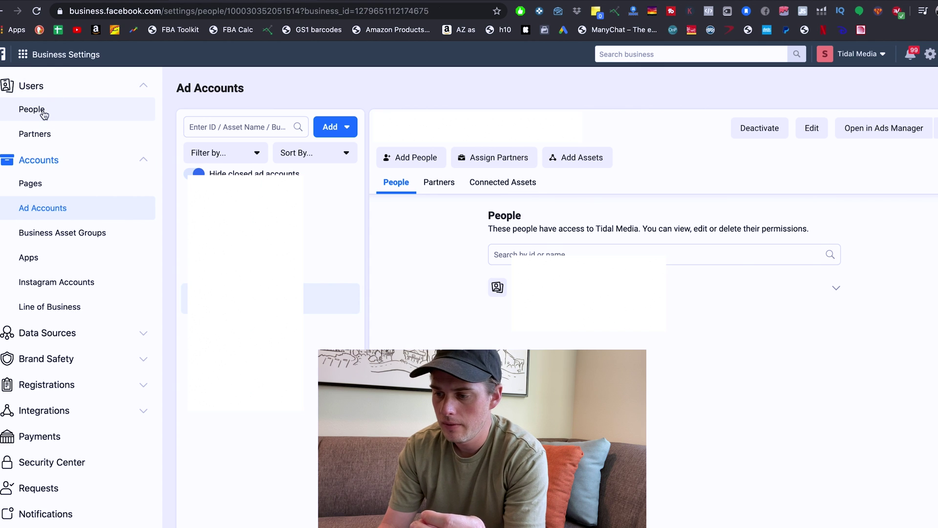
left_click(341, 126)
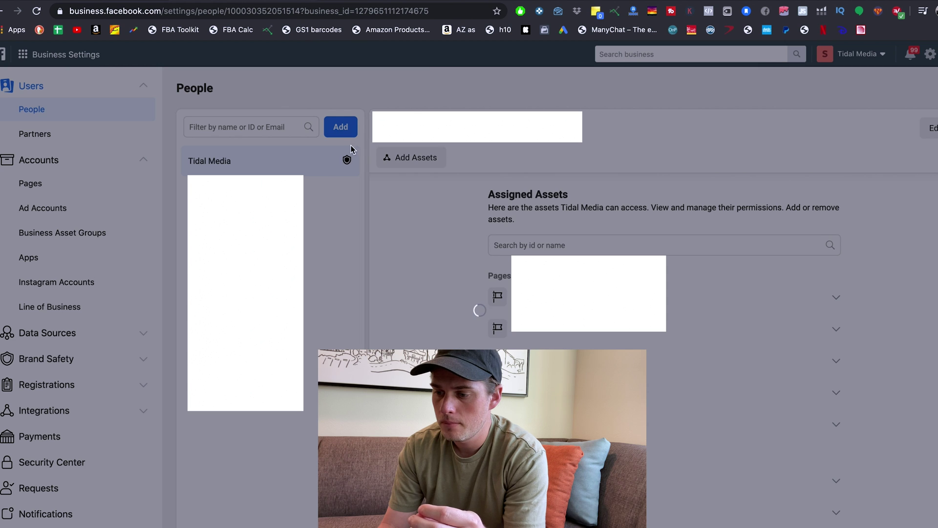